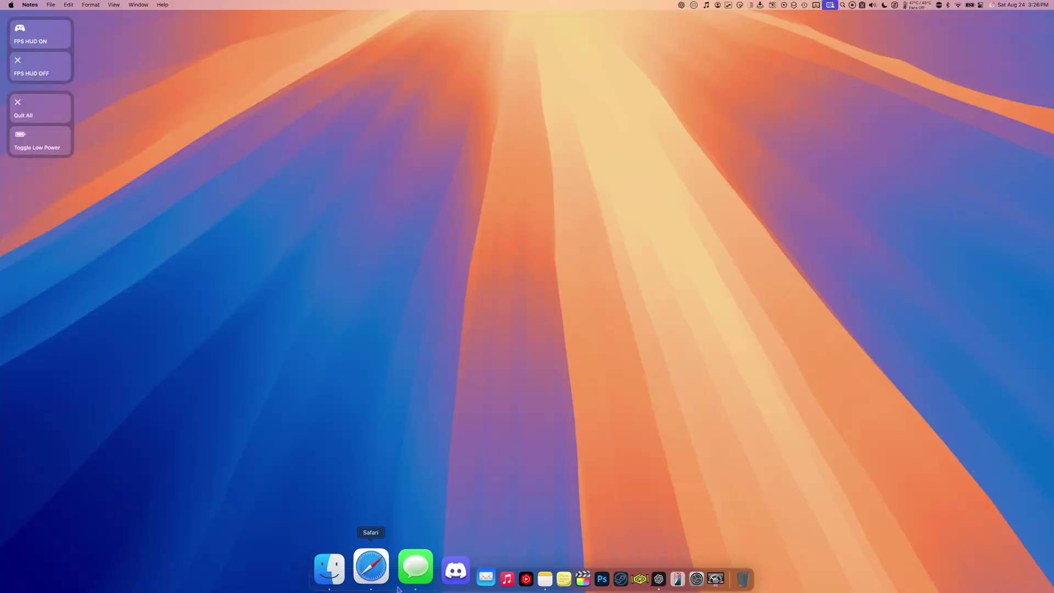
# Bring Safari to the front from the Dock.
pyautogui.click(376, 582)
# Search for 'heroic games launcher' and go to the Heroic website.
pyautogui.click(549, 137)
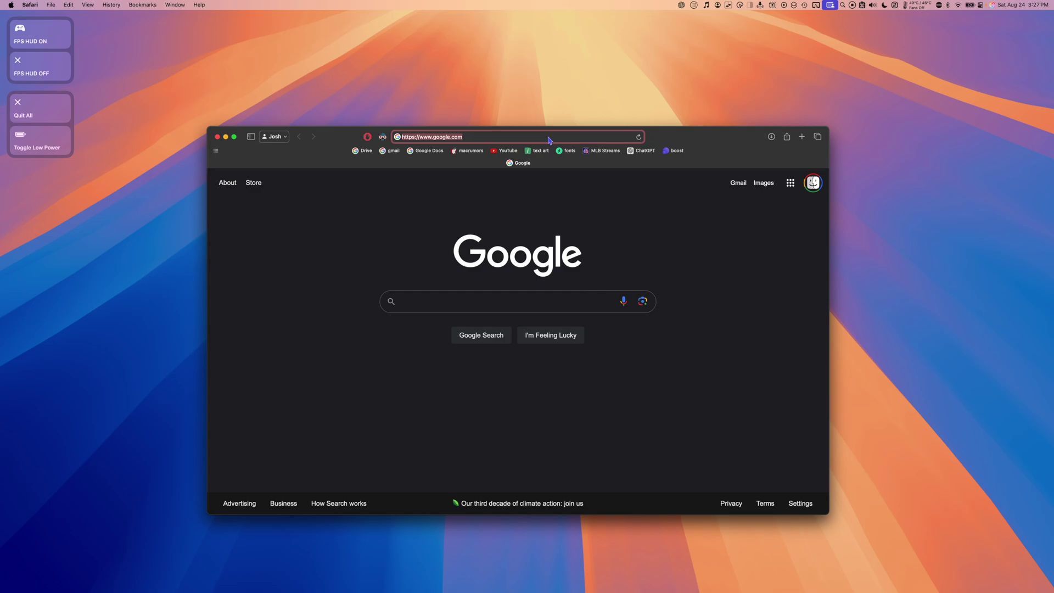
pyautogui.write('heroic games launcher')
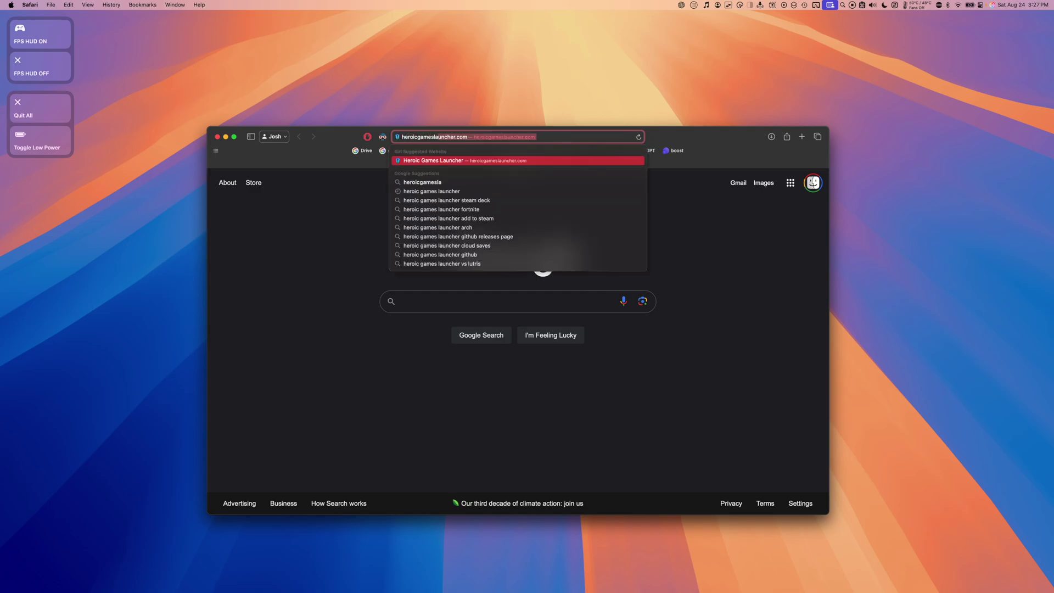
pyautogui.press('Return')
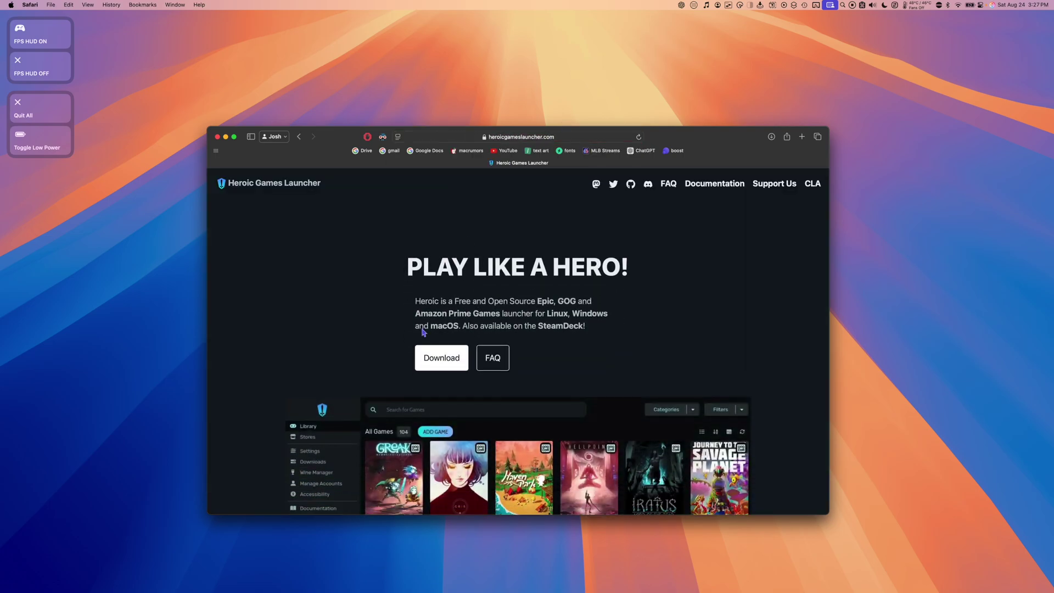
# Download the stable Apple-chip macOS build and reveal Heroic-2.15.1-macOS-arm64.dmg in Finder.
pyautogui.click(432, 362)
pyautogui.click(315, 347)
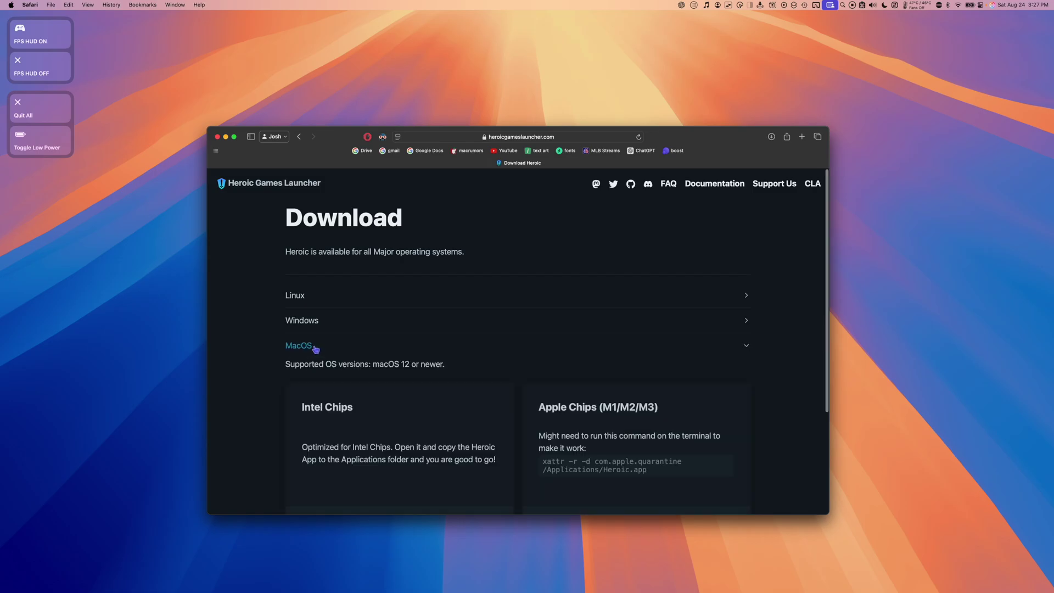
pyautogui.scroll(-3, 316, 350)
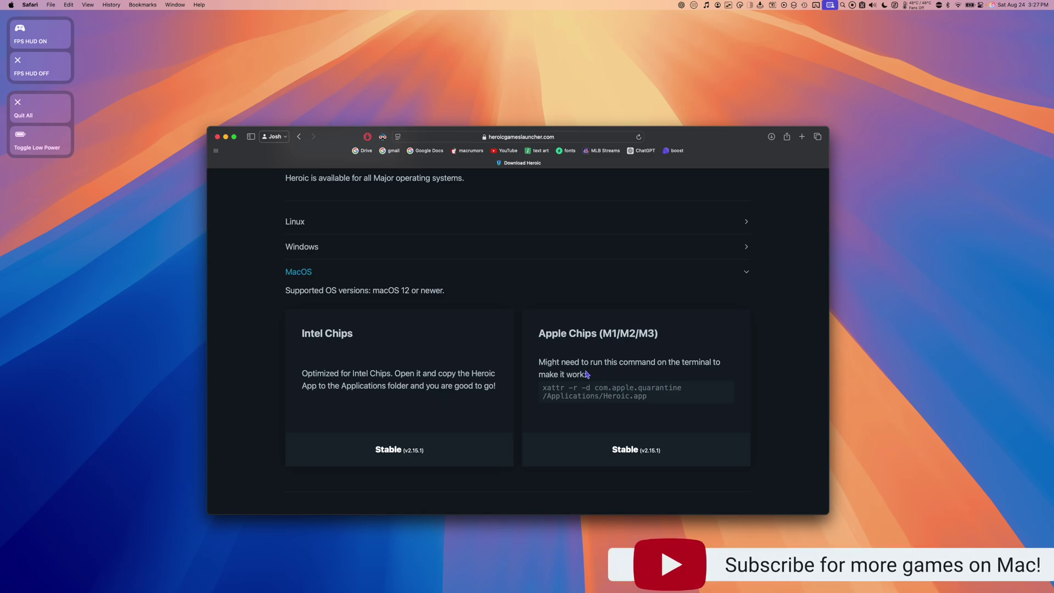
pyautogui.click(619, 460)
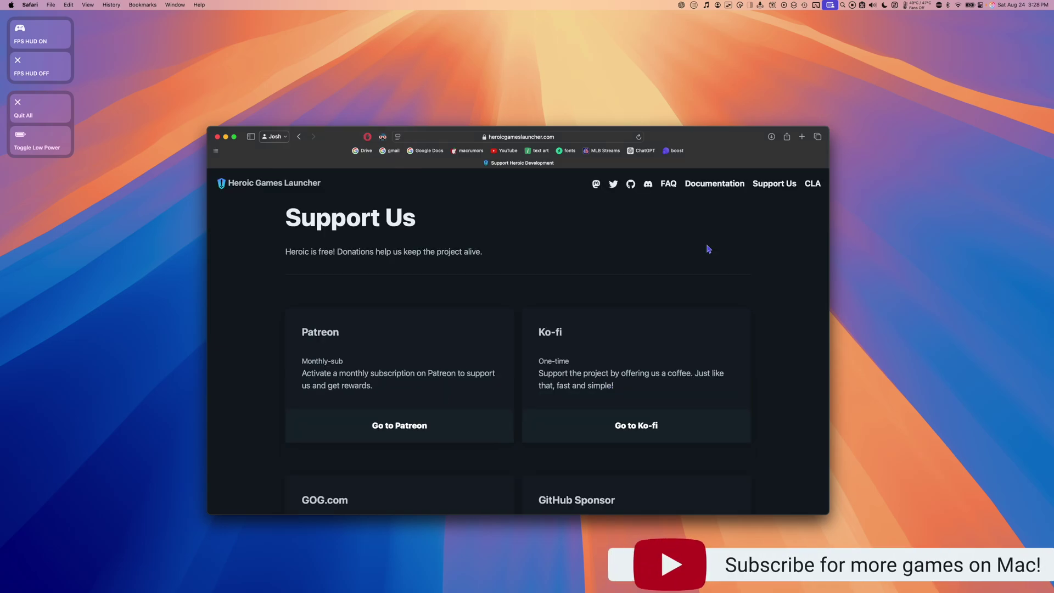
pyautogui.click(771, 136)
pyautogui.click(831, 177)
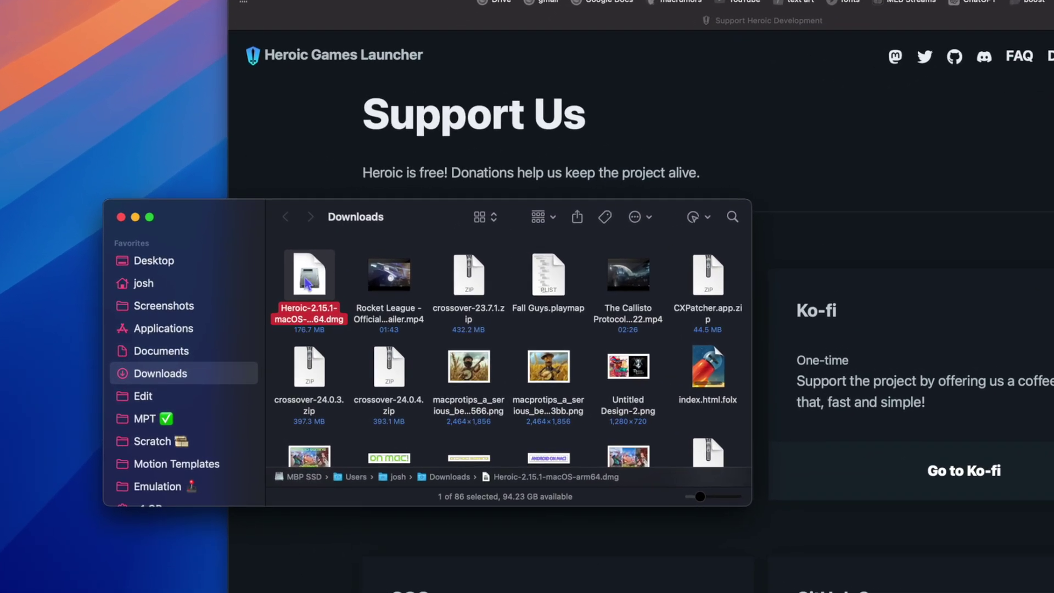
# Mount the Heroic disk image and copy Heroic into Applications.
pyautogui.doubleClick(306, 283)
pyautogui.click(230, 270)
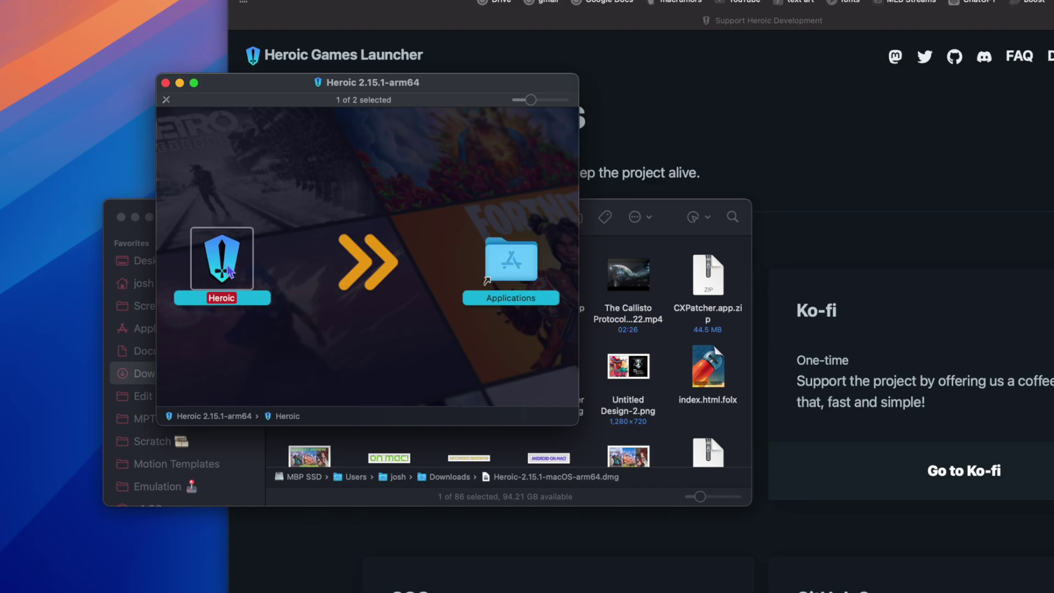
pyautogui.moveTo(230, 270); pyautogui.dragTo(512, 272)
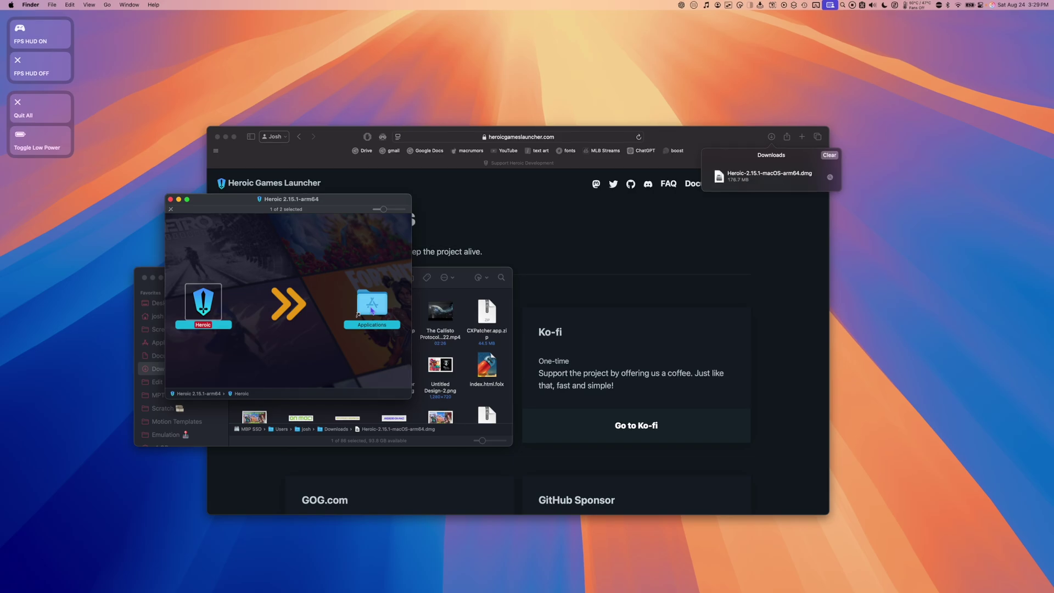
# Eject the Heroic disk image and show the Applications folder.
pyautogui.rightClick(291, 290)
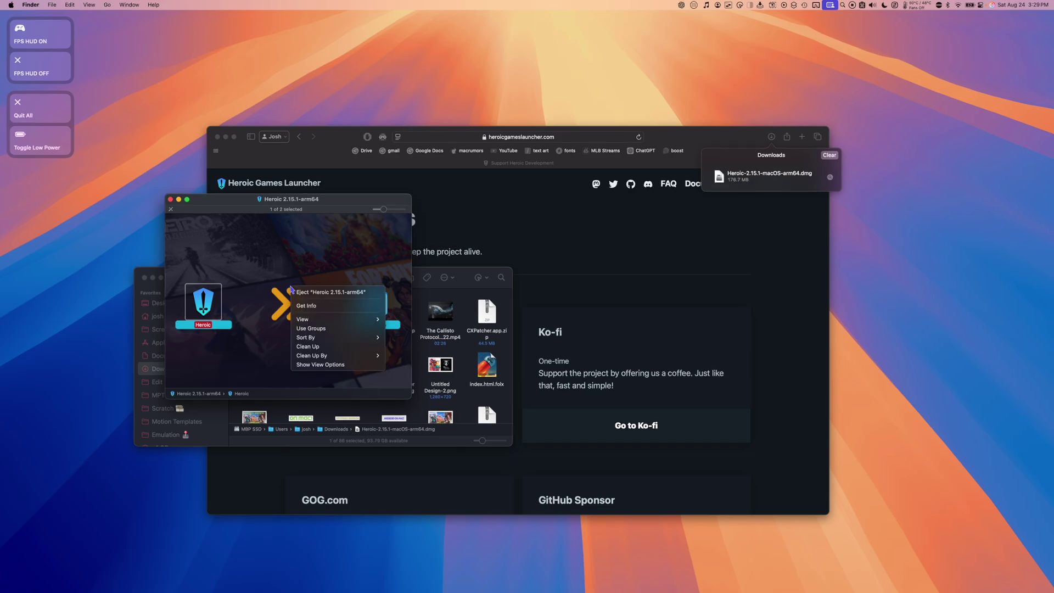
pyautogui.click(299, 291)
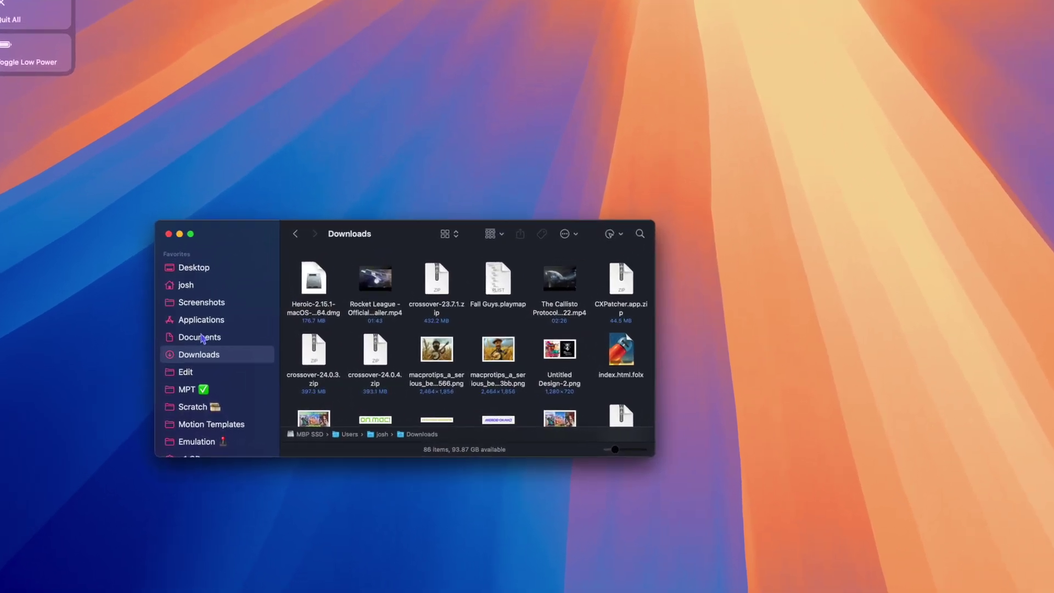
pyautogui.click(201, 319)
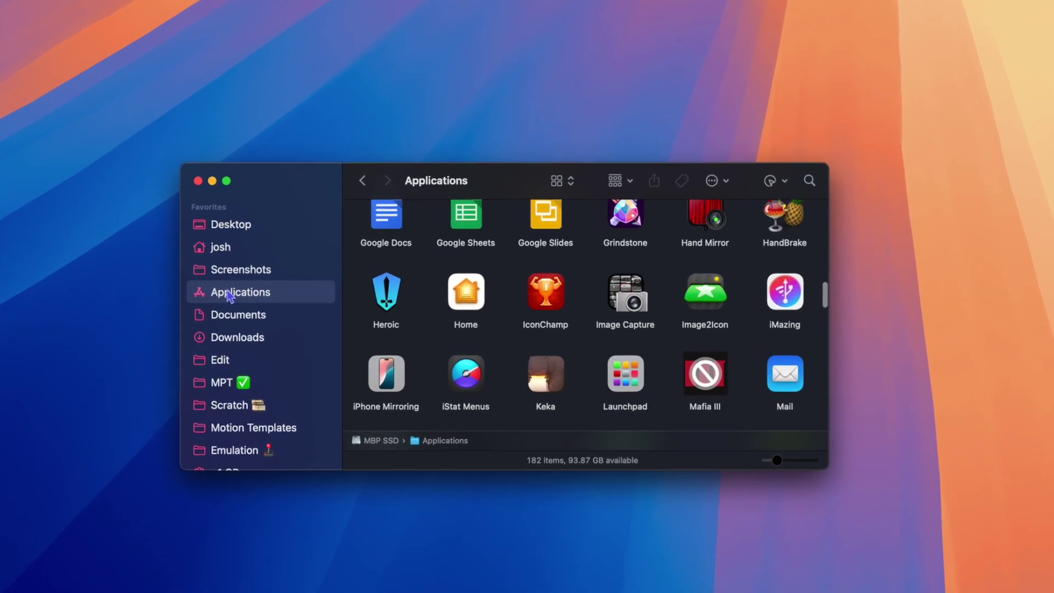
# Launch Heroic 2.15.1 from Applications and let its 23-game Epic library load.
pyautogui.doubleClick(388, 329)
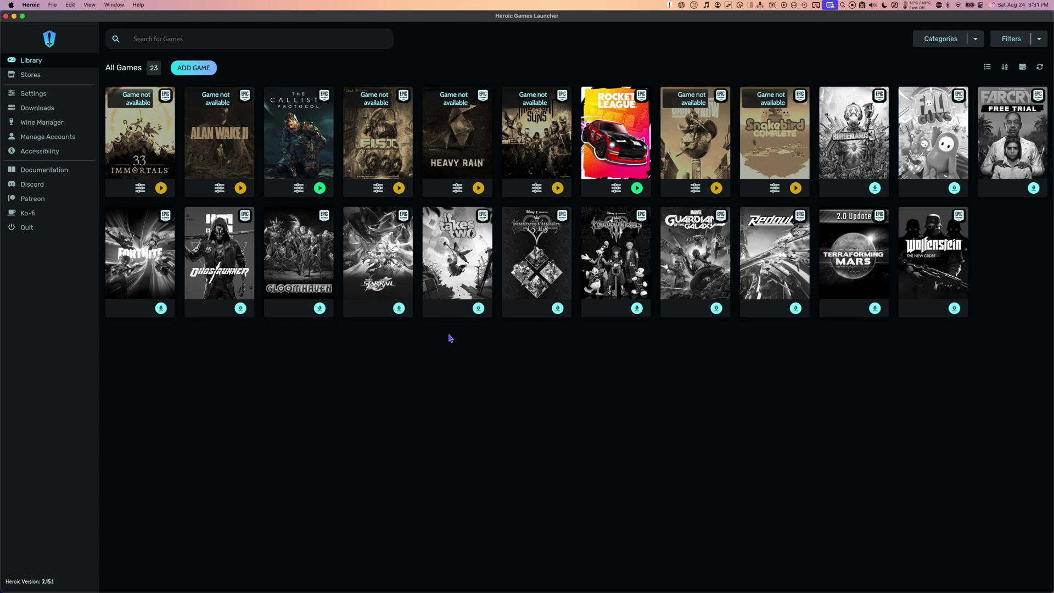
# Download Game-Porting-Toolkit-Latest from Heroic's Wine Manager.
pyautogui.click(55, 121)
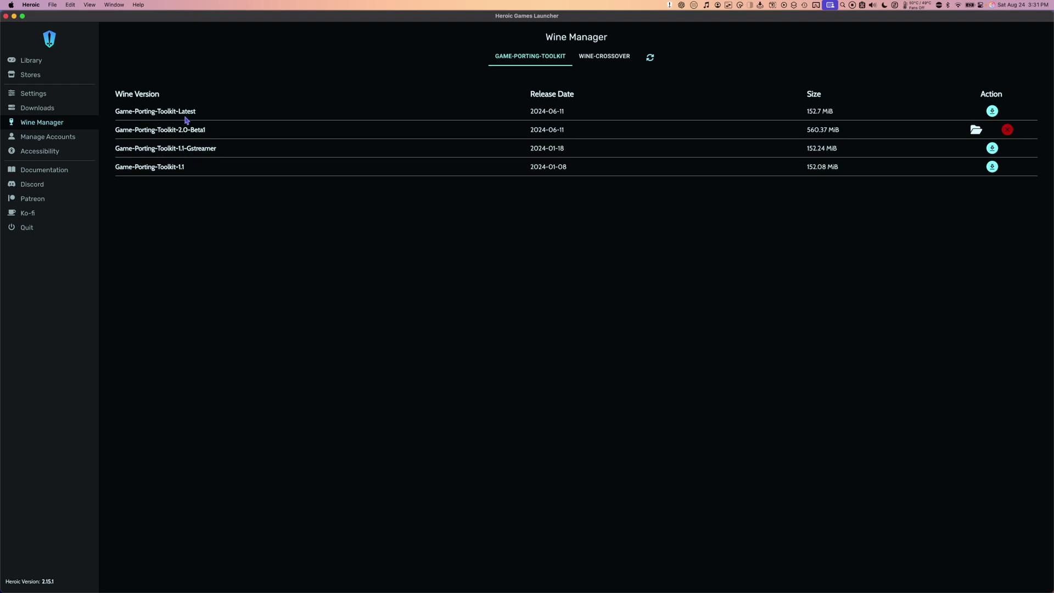
pyautogui.click(992, 111)
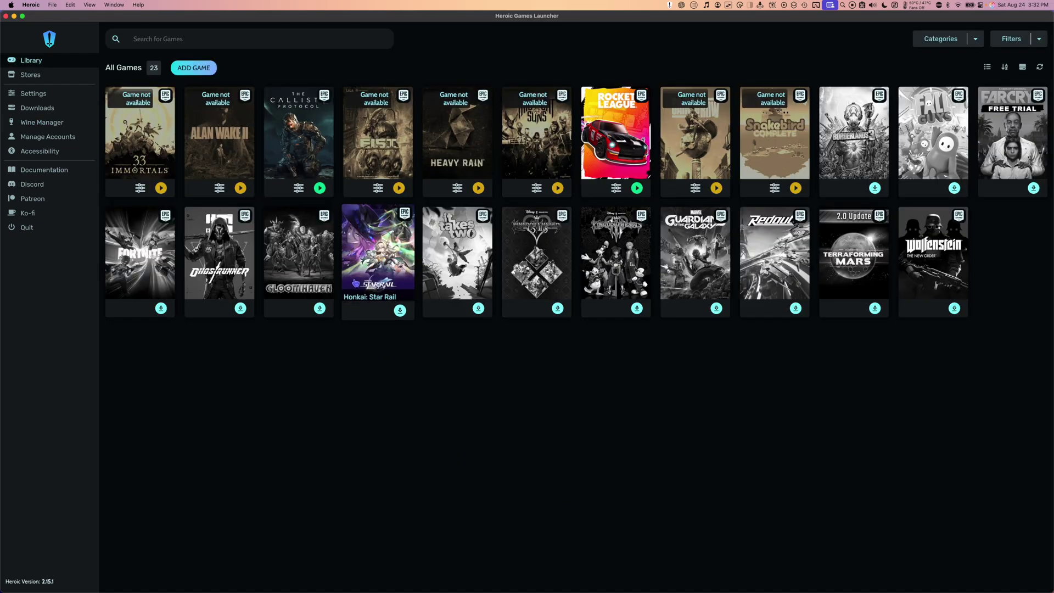
# Set The Callisto Protocol's Wine version to Game-Porting-Toolkit-2.0-beta1 in its settings.
pyautogui.click(325, 137)
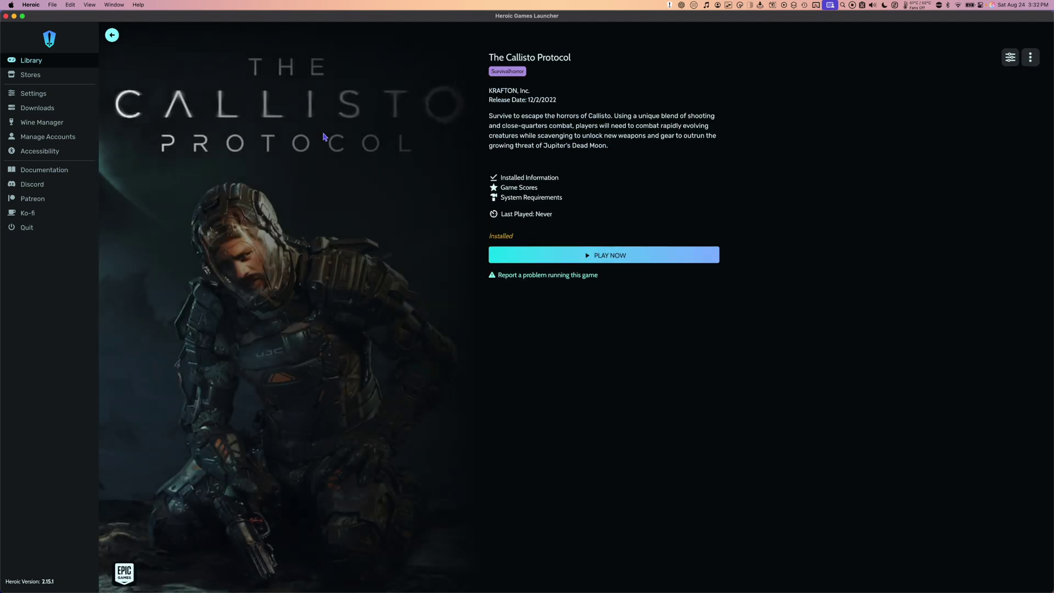
pyautogui.click(1010, 58)
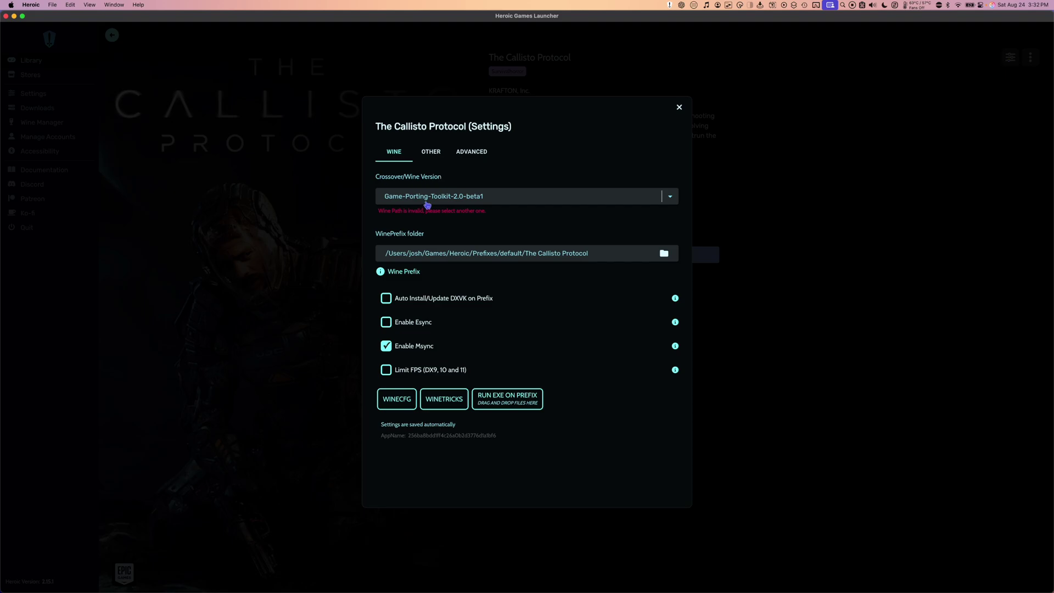
pyautogui.click(493, 205)
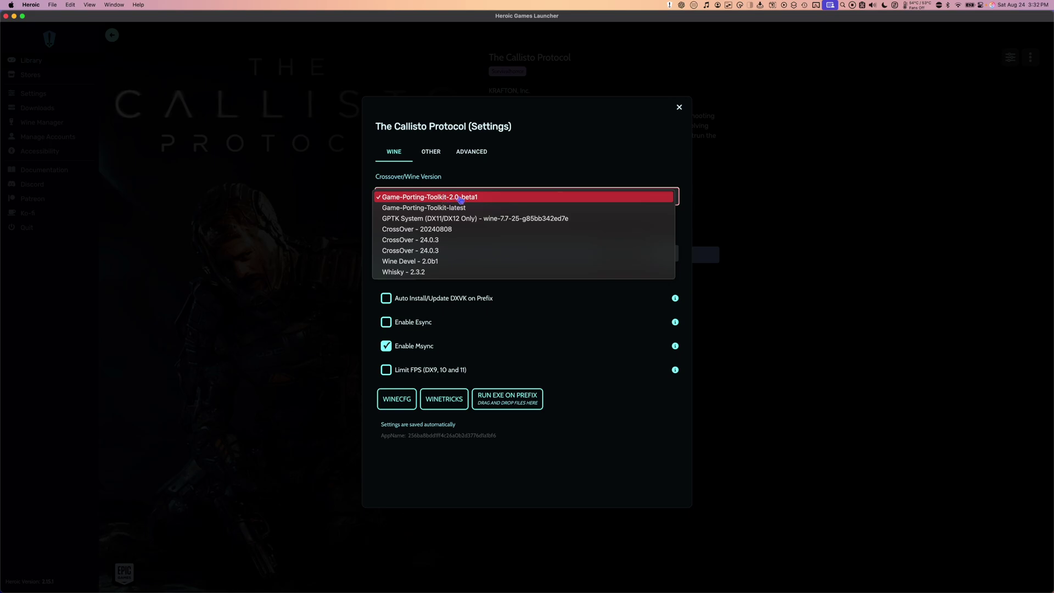
pyautogui.click(460, 198)
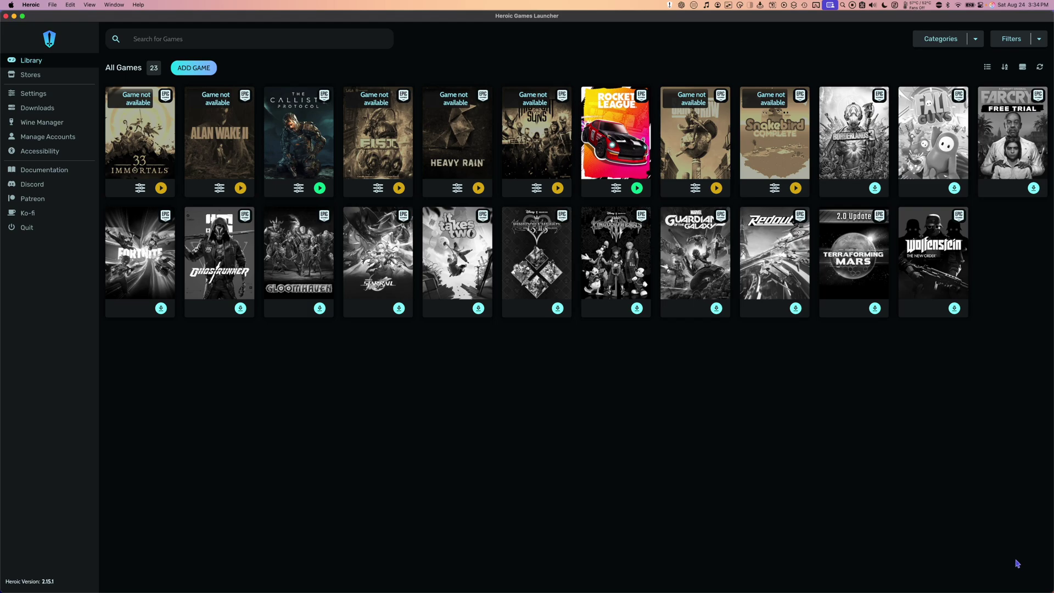
# Sign in to a GOG account from the GOG store, entering the security code.
pyautogui.click(40, 78)
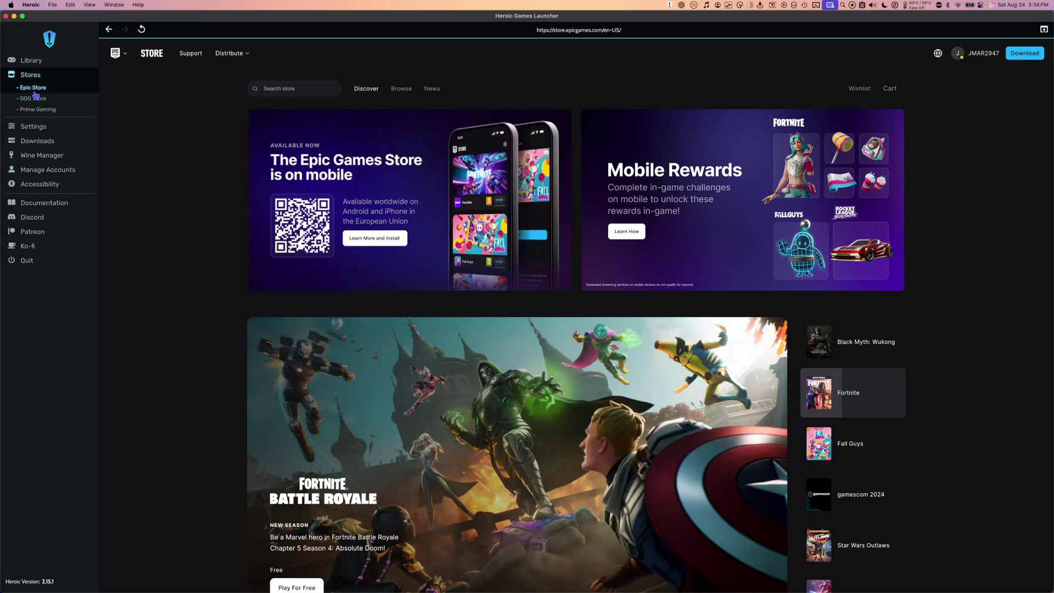
pyautogui.click(42, 100)
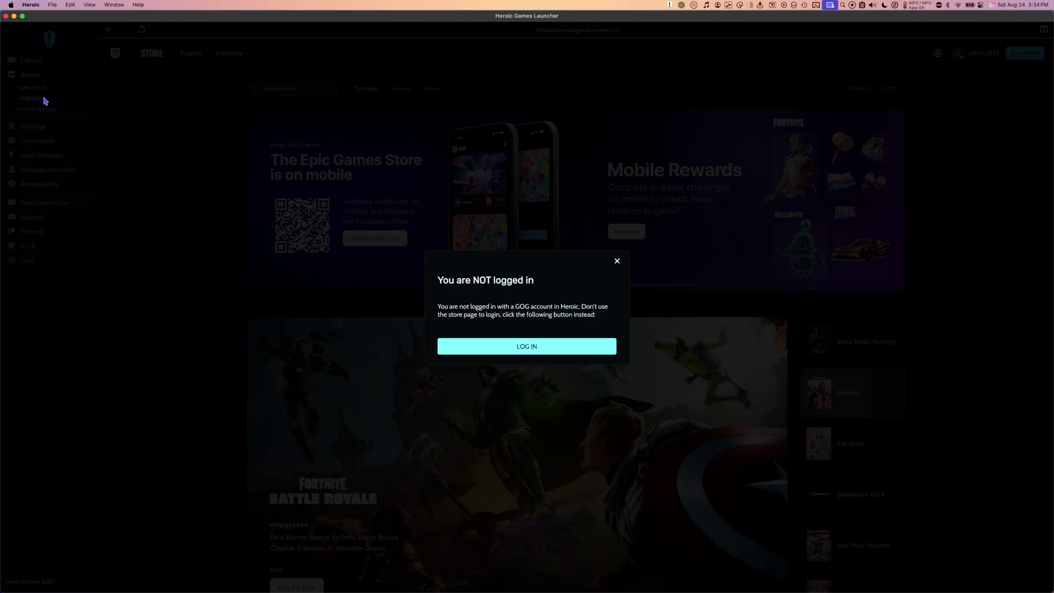
pyautogui.click(566, 344)
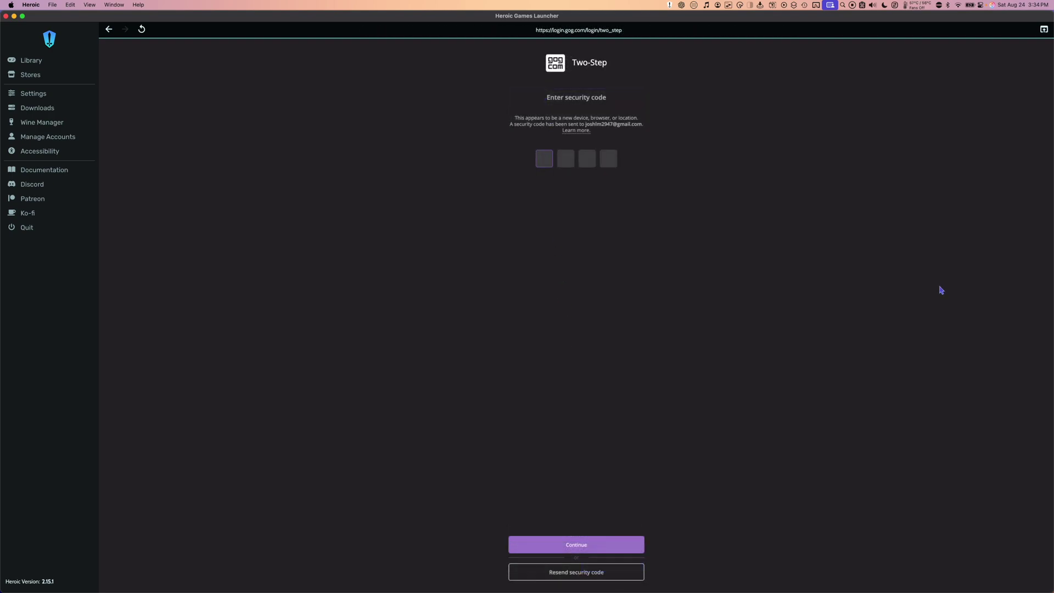
pyautogui.click(601, 552)
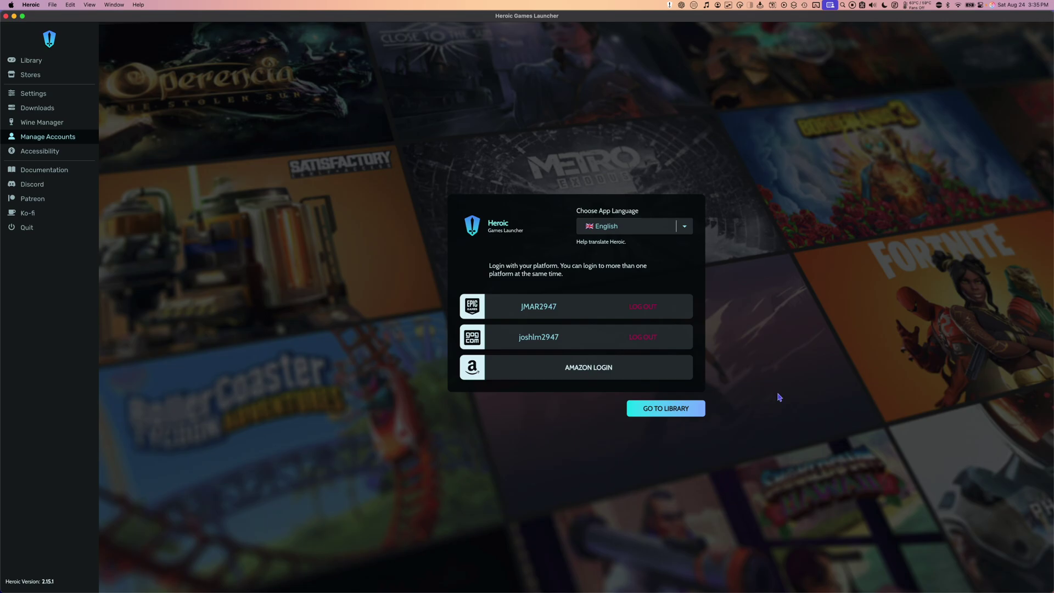
# Browse the GOG store page, then switch to the Epic Games Store.
pyautogui.click(27, 75)
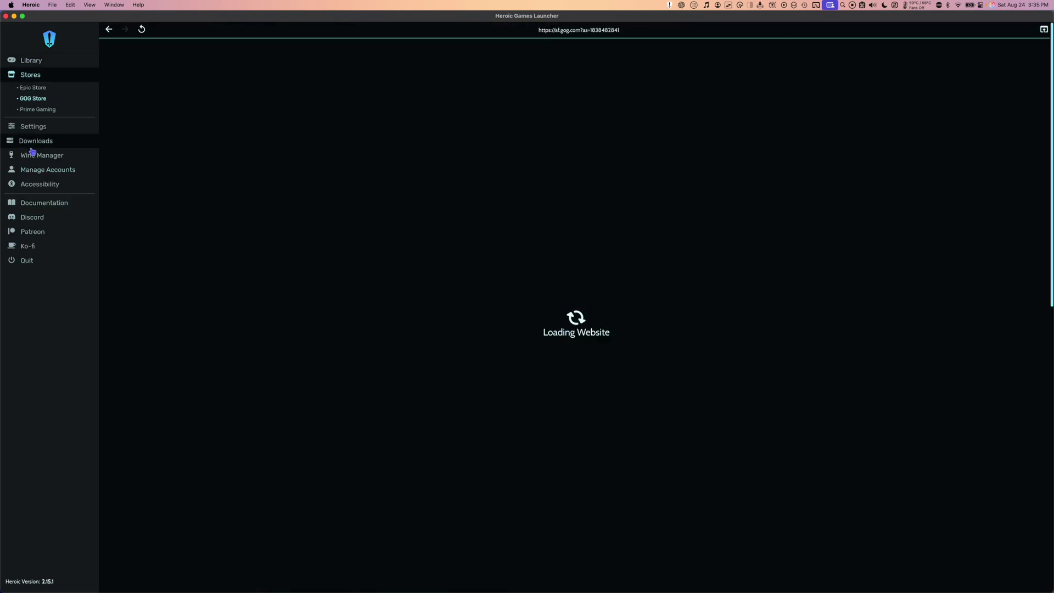
pyautogui.scroll(-8, 393, 196)
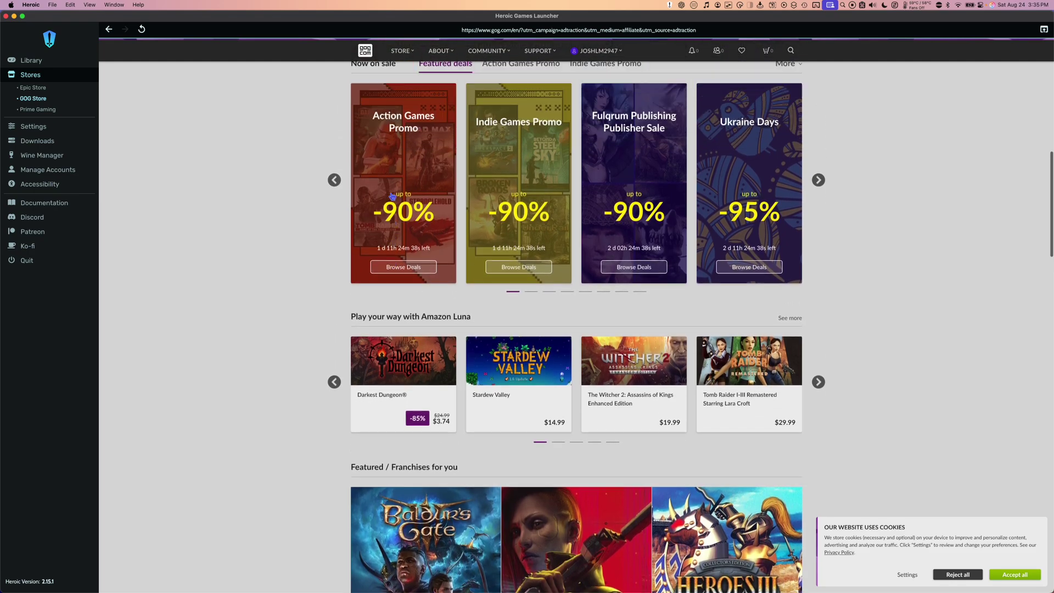
pyautogui.scroll(5, 393, 196)
pyautogui.click(31, 88)
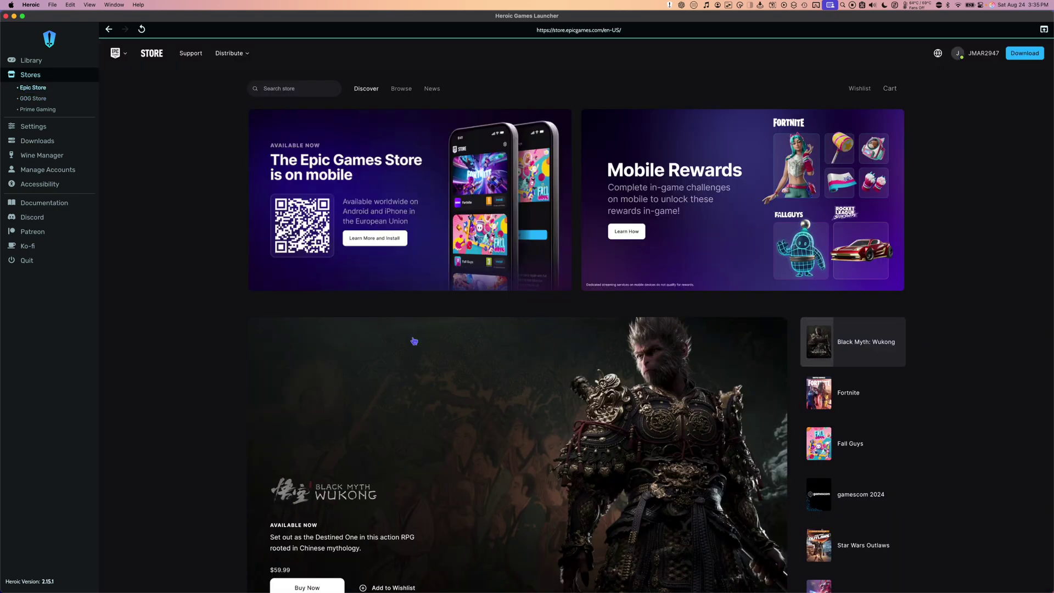
# Search the Epic store for 'rocket' and open the Rocket League page.
pyautogui.scroll(-10, 414, 340)
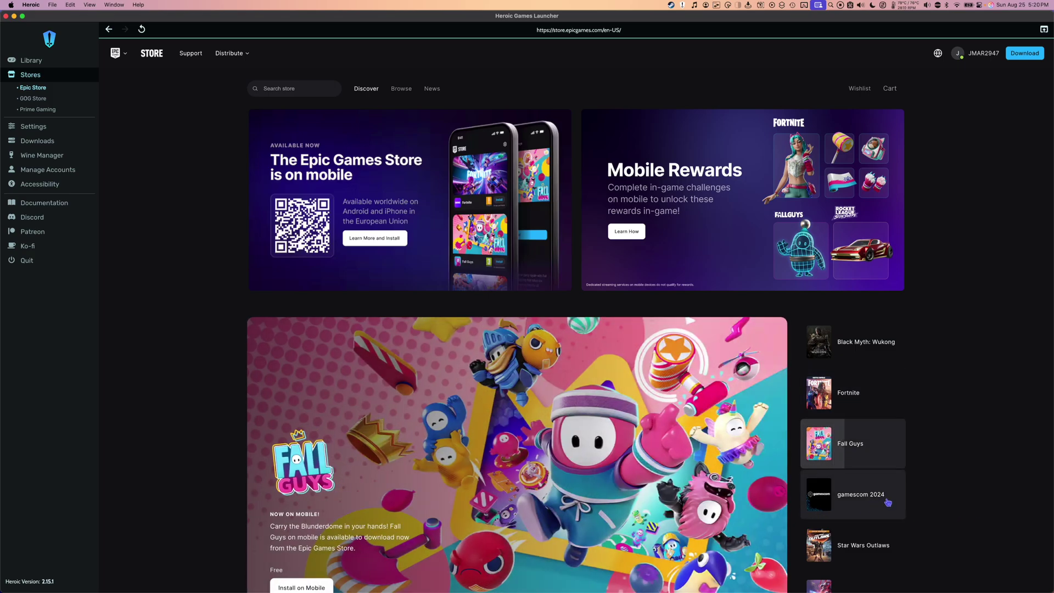
pyautogui.click(294, 88)
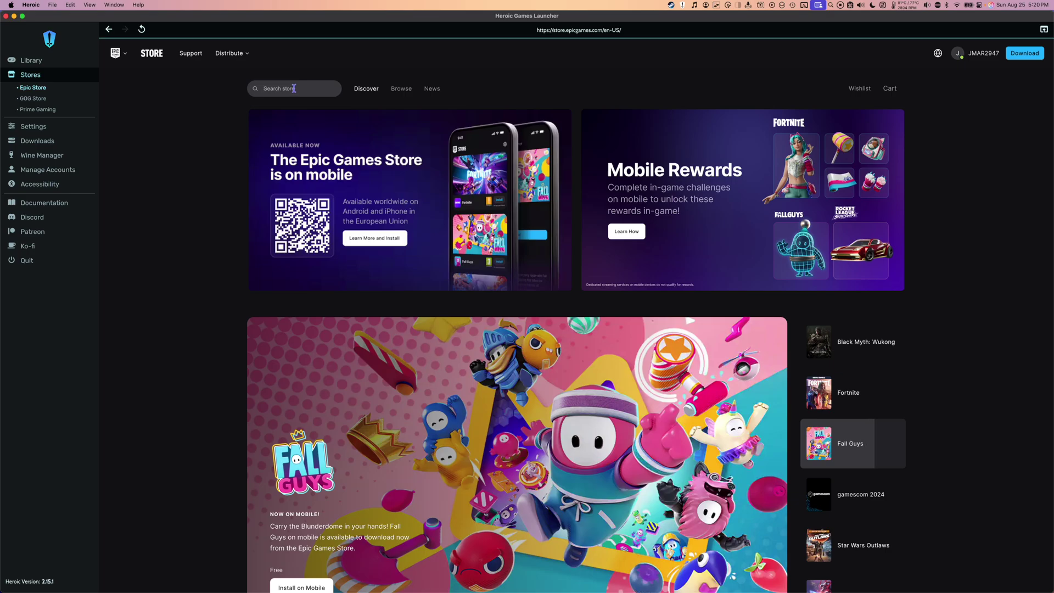
pyautogui.write('rocket')
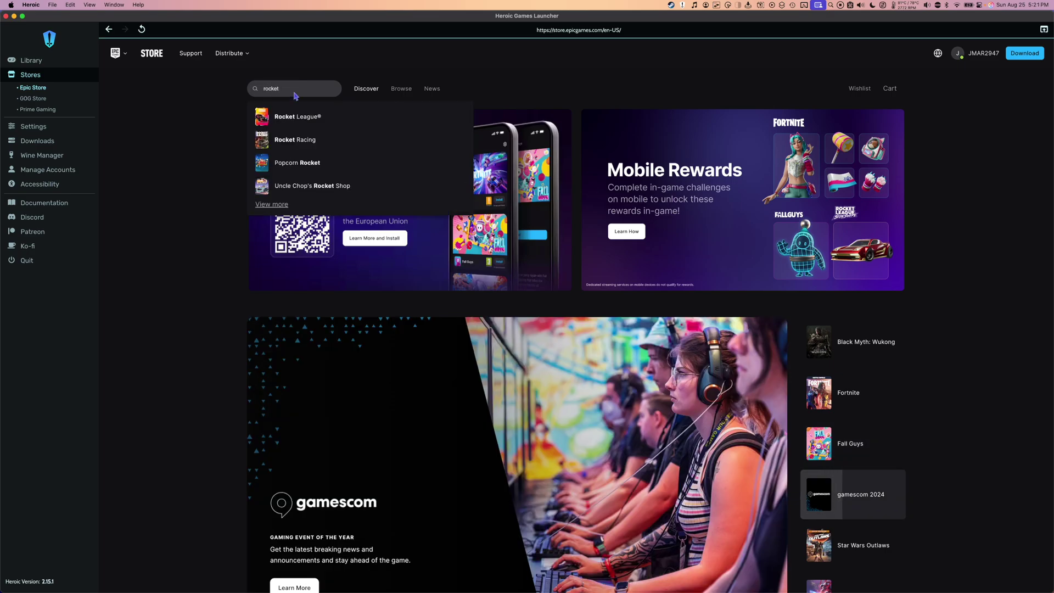
pyautogui.click(297, 122)
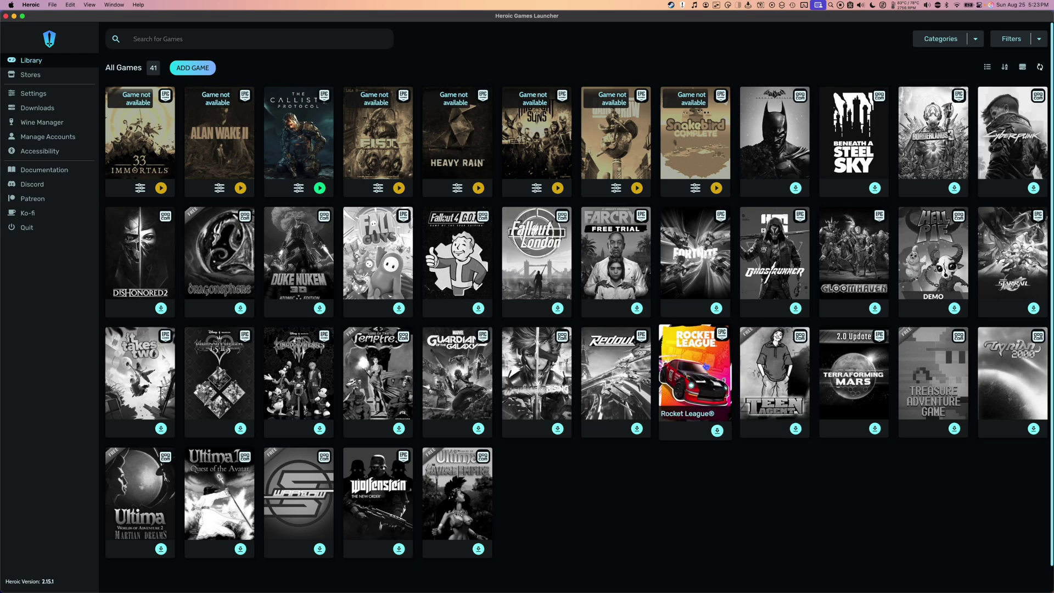
# Install Rocket League to the Heroic folder and open its settings.
pyautogui.click(719, 430)
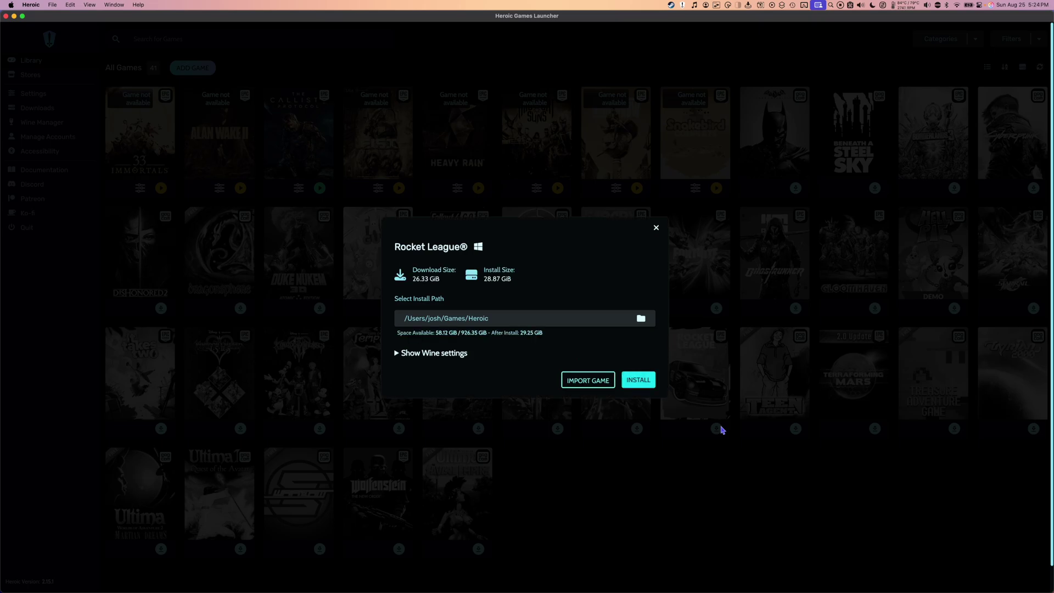
pyautogui.click(635, 380)
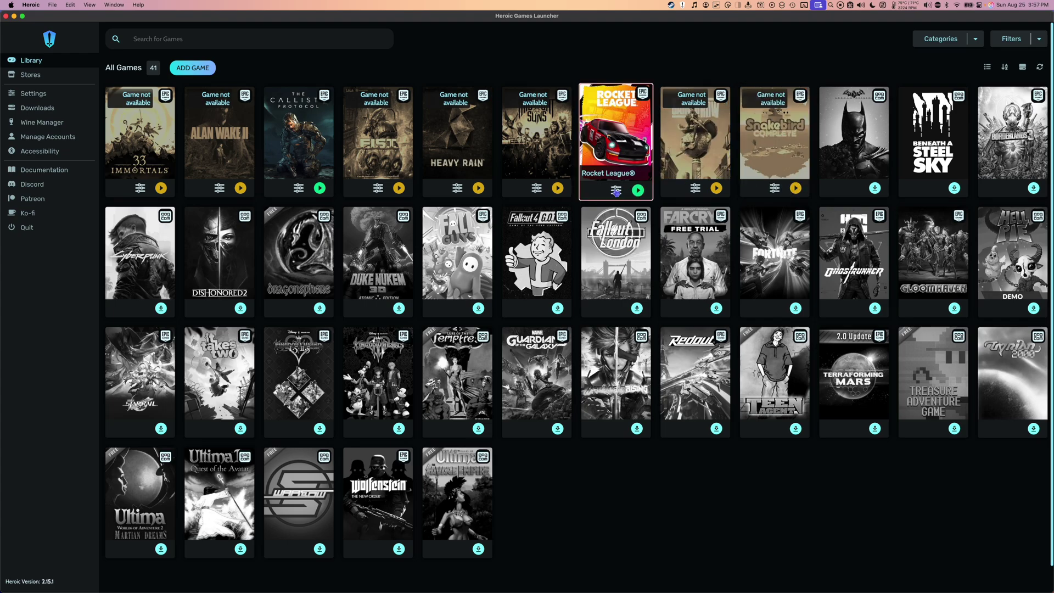
pyautogui.click(618, 193)
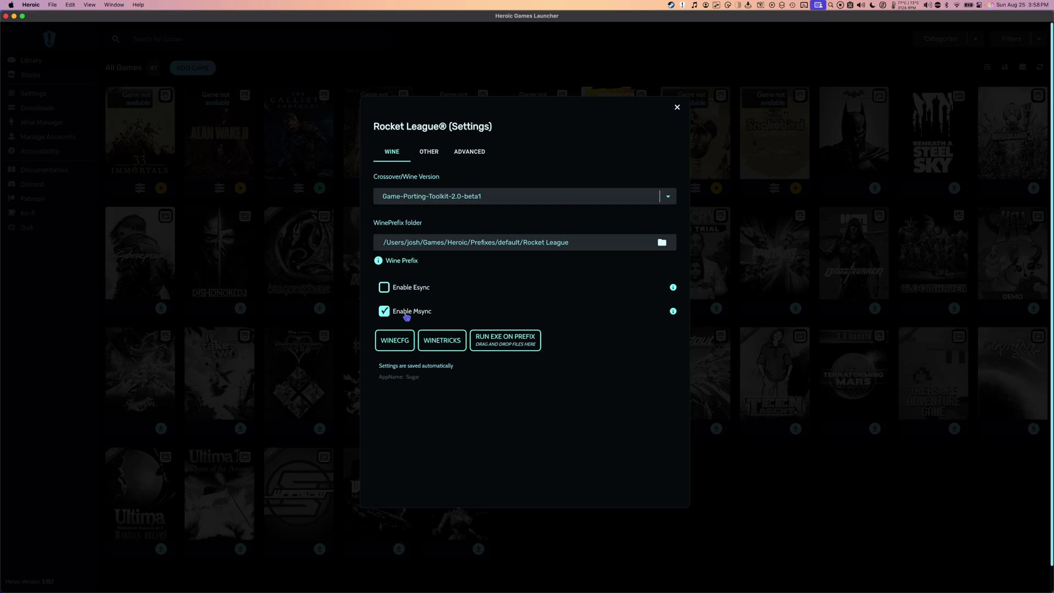
# Close Rocket League's settings and launch the game to its title screen.
pyautogui.click(678, 108)
pyautogui.click(638, 190)
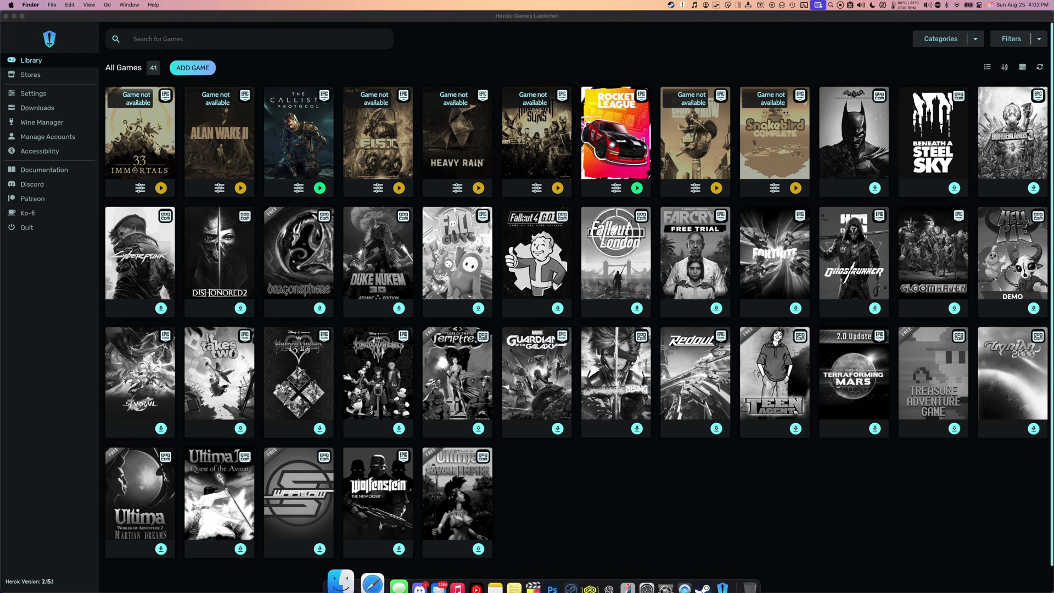
# In a new Finder window, search the Mac for items containing 'heroic'.
pyautogui.click(338, 563)
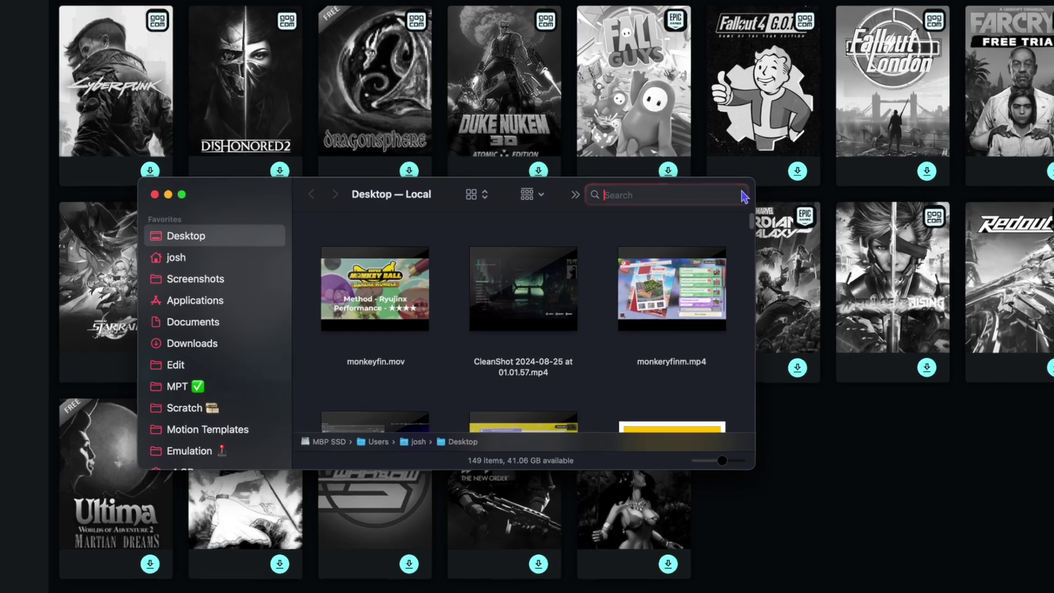
pyautogui.click(521, 322)
pyautogui.write('heroic')
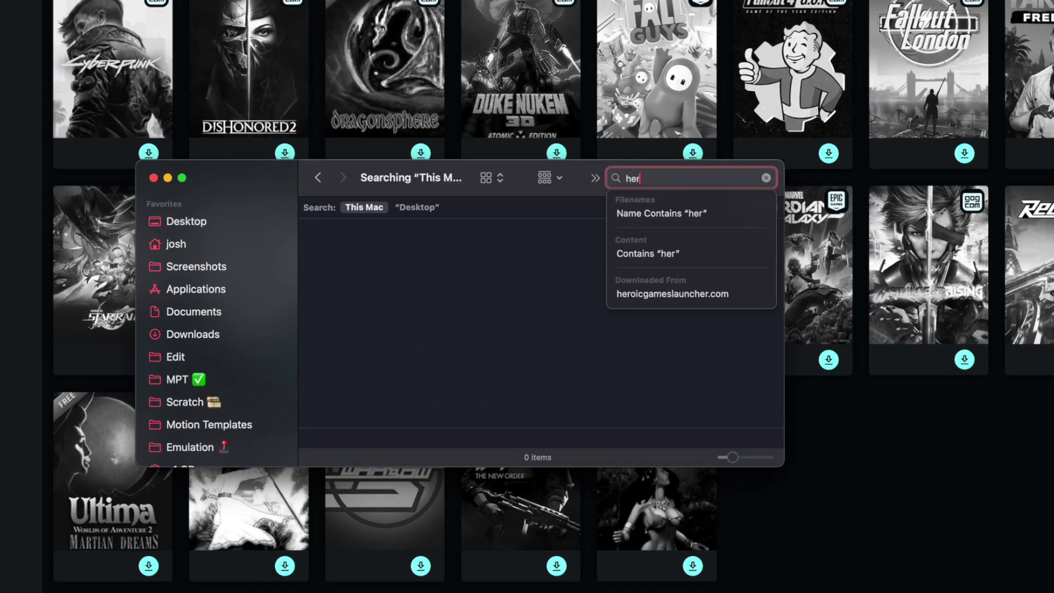
pyautogui.press('Down')
pyautogui.press('Down')
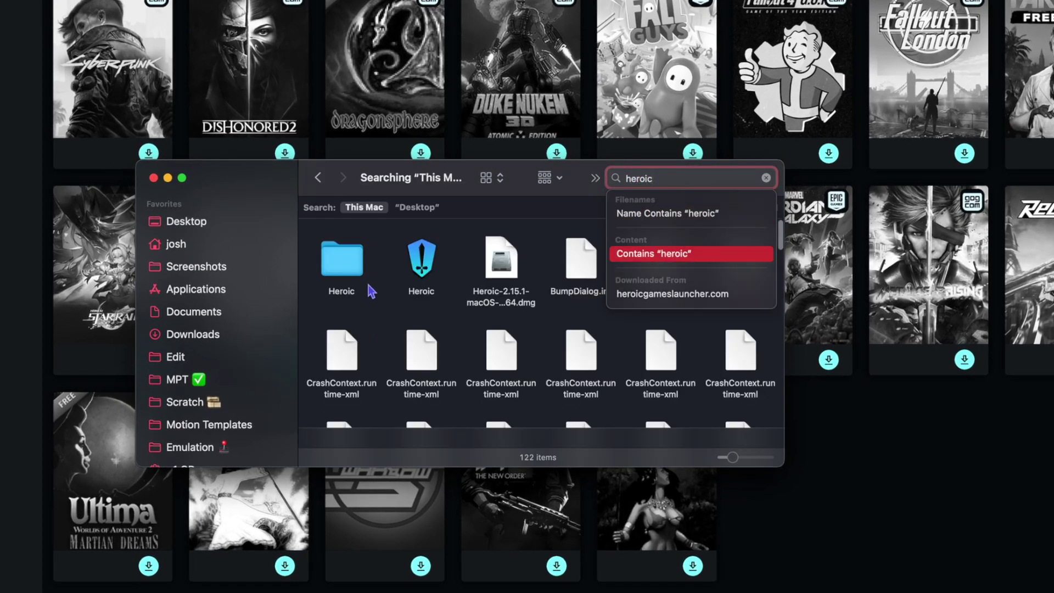
# Go to Heroic > rocketleague > Engine > Config and bring up actions for BaseSystemSettings.ini.
pyautogui.doubleClick(345, 265)
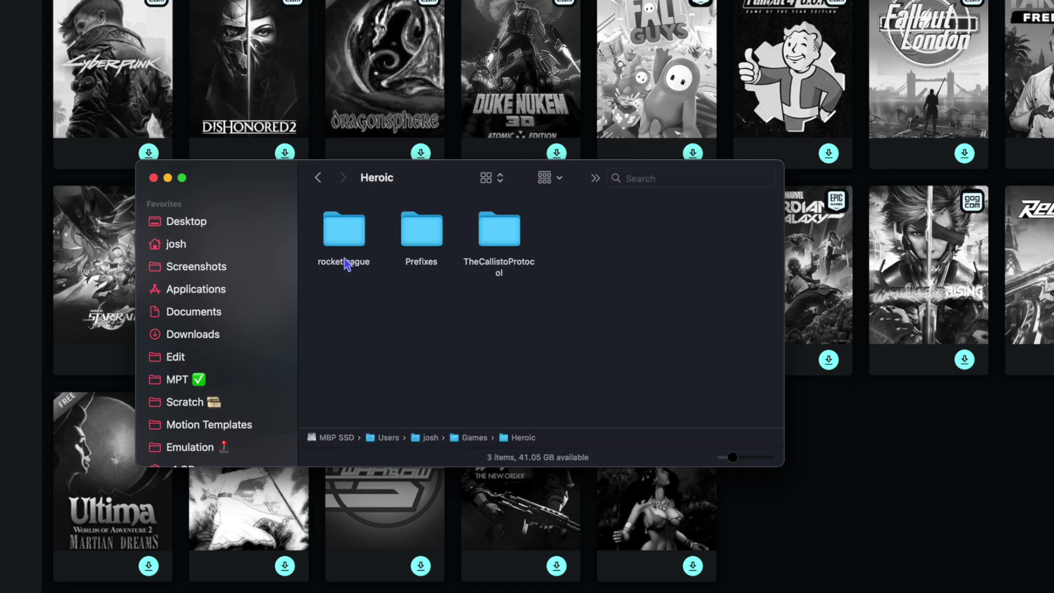
pyautogui.doubleClick(360, 232)
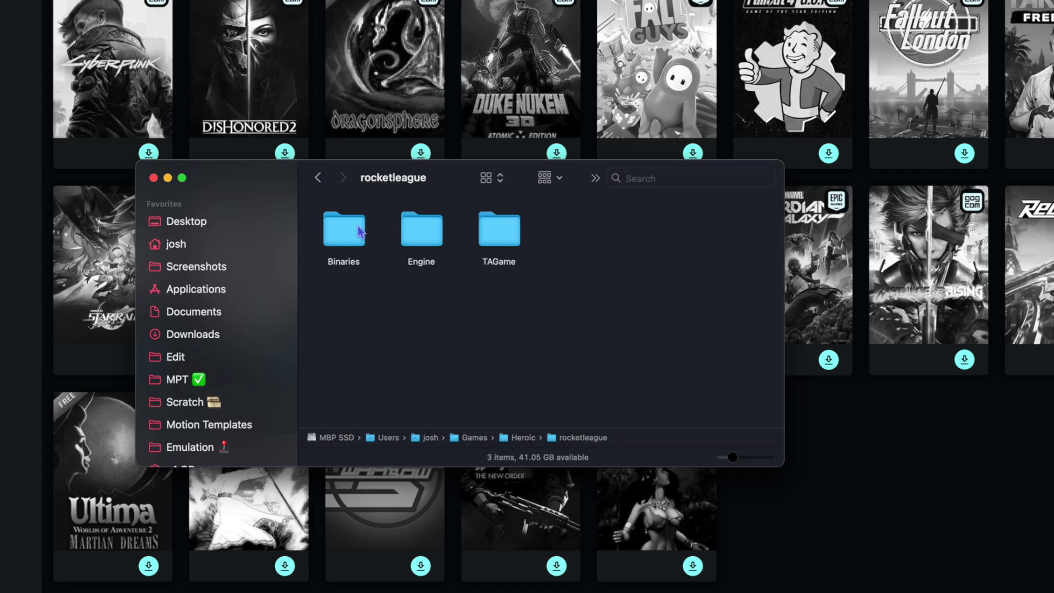
pyautogui.doubleClick(419, 226)
pyautogui.doubleClick(346, 231)
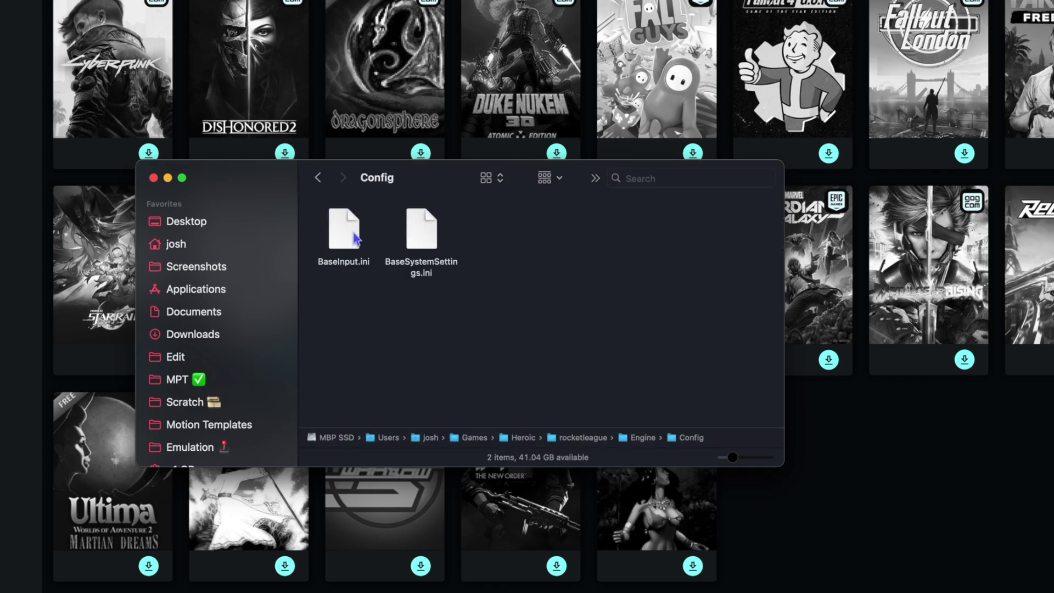
pyautogui.rightClick(422, 235)
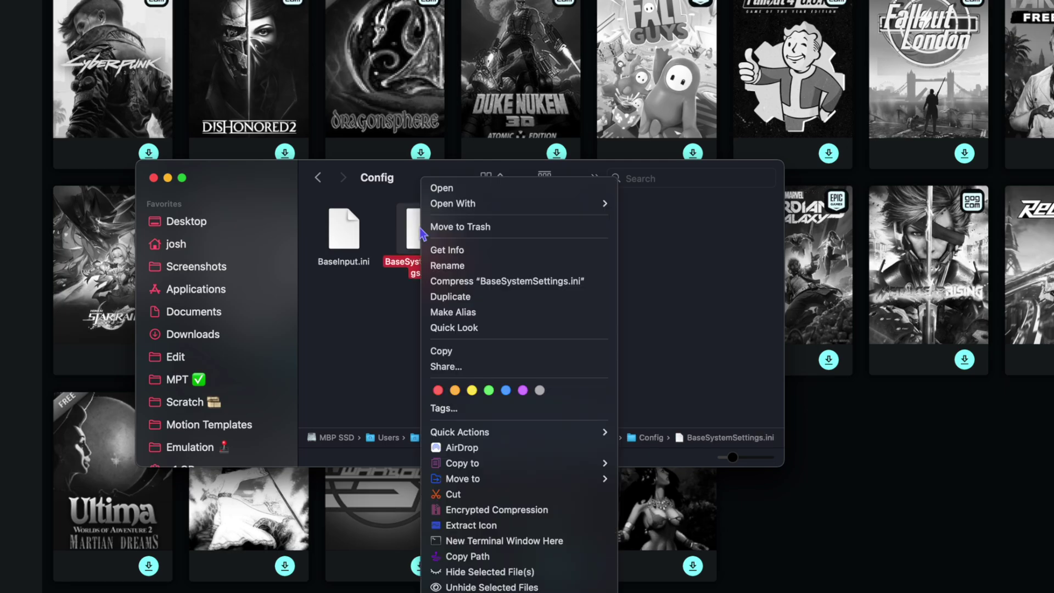
# Open BaseSystemSettings.ini in TextEdit and find the ResX=3840 line.
pyautogui.moveTo(549, 203)
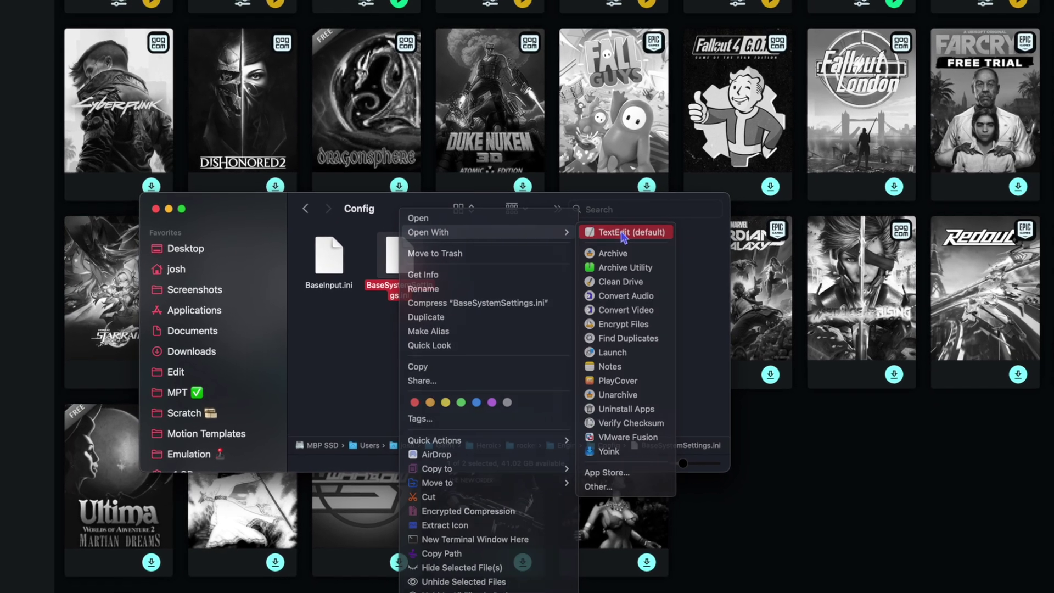
pyautogui.click(623, 233)
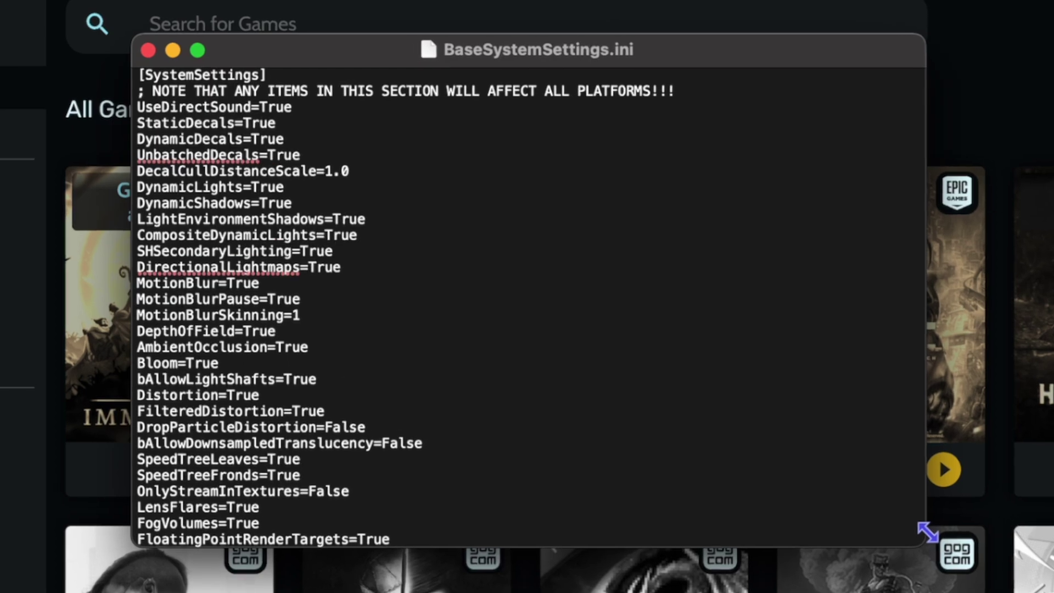
pyautogui.press('super+f')
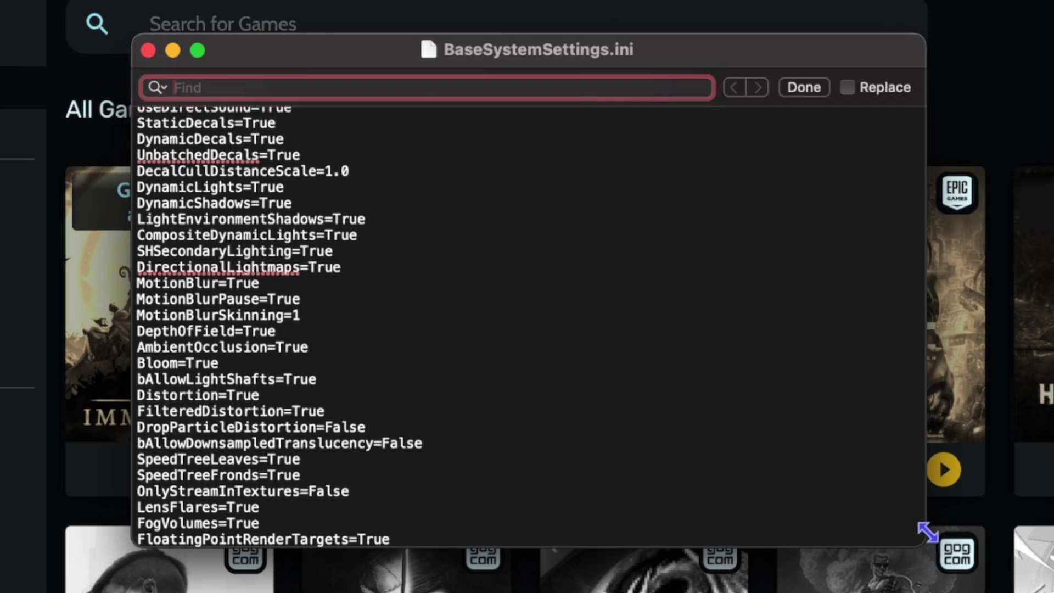
pyautogui.write('resx')
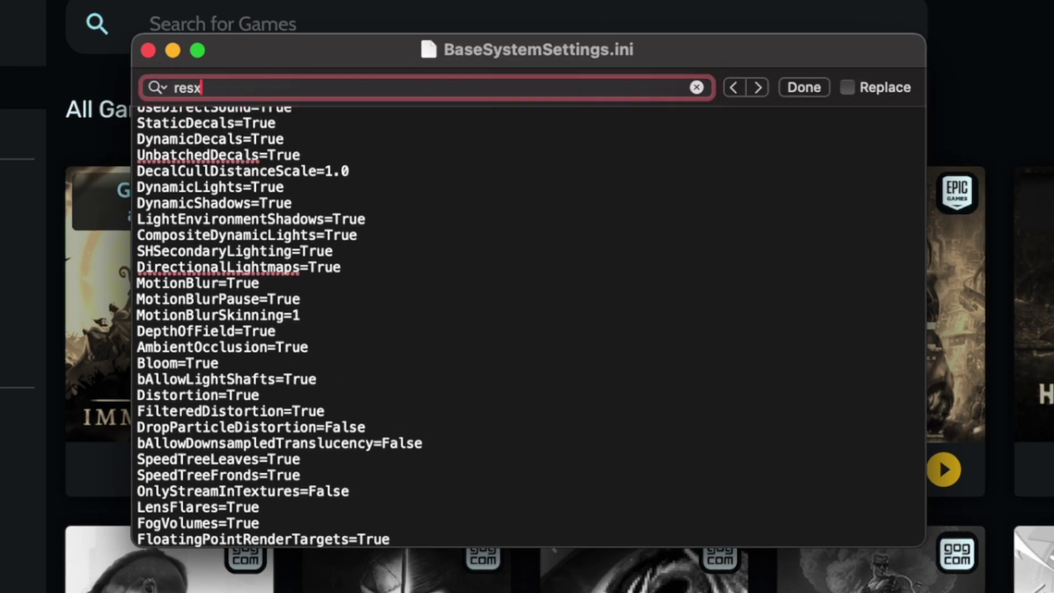
pyautogui.press('Return')
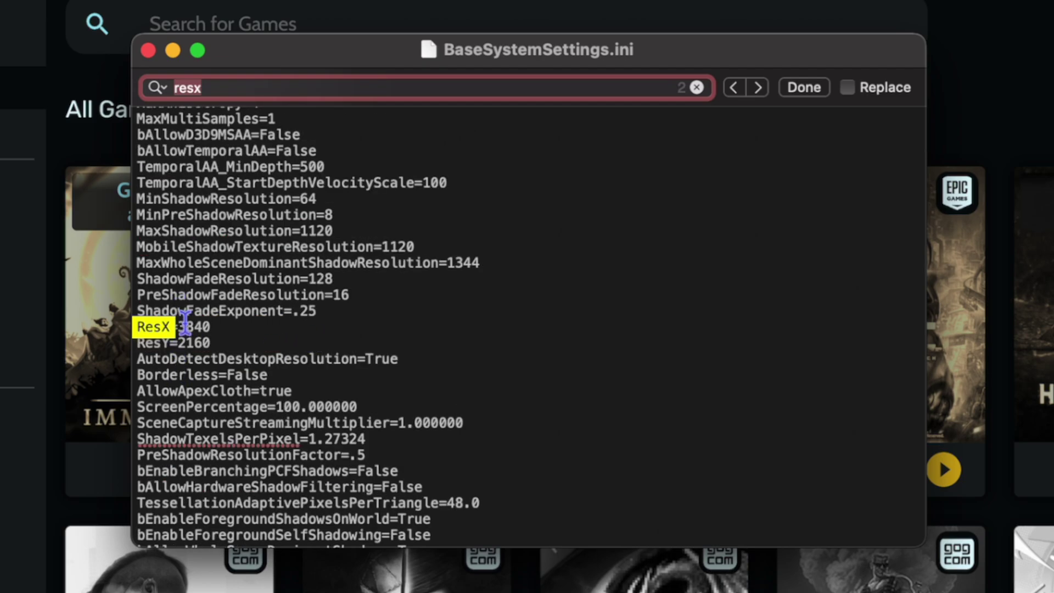
# Change ResX from 3840 to 2560 and ResY from 2160 to 1440, then save the file.
pyautogui.click(213, 328)
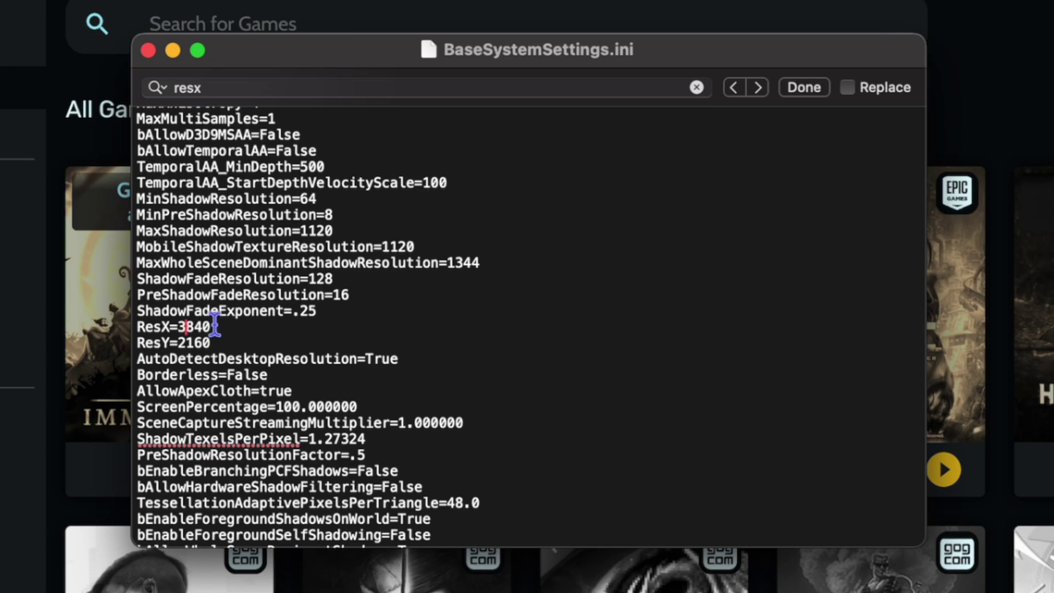
pyautogui.press('Left')
pyautogui.press('Left')
pyautogui.press('Left')
pyautogui.moveTo(221, 326); pyautogui.dragTo(179, 324)
pyautogui.write('256')
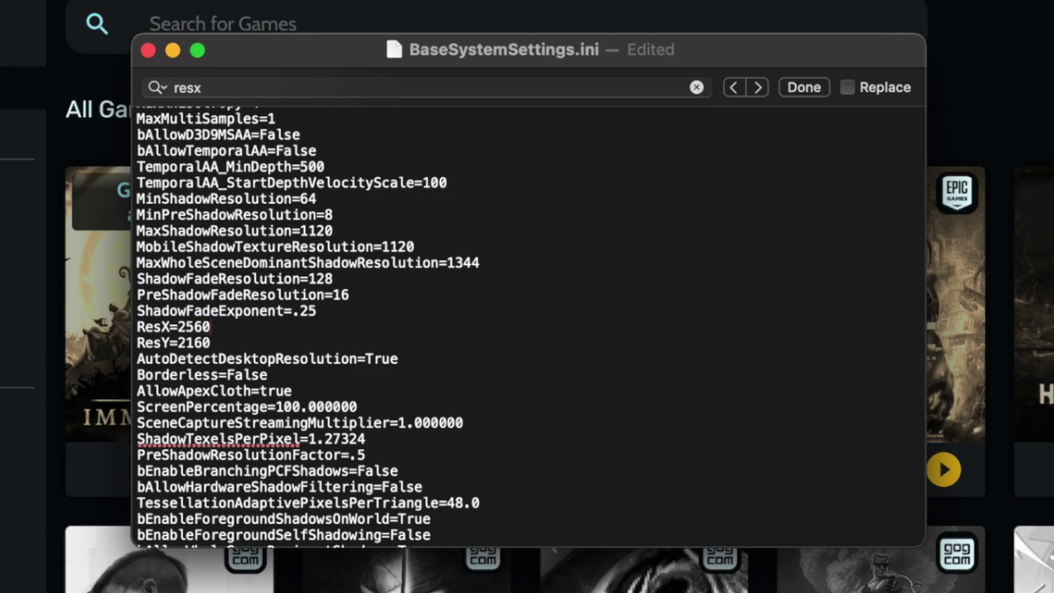
pyautogui.moveTo(238, 339); pyautogui.dragTo(181, 346)
pyautogui.write('1440')
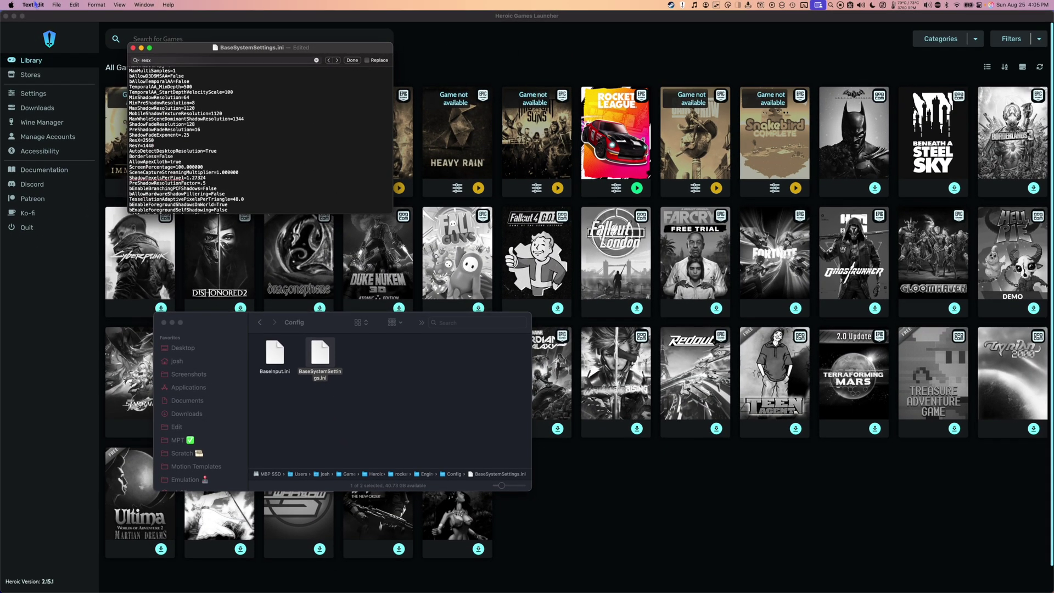
pyautogui.click(56, 5)
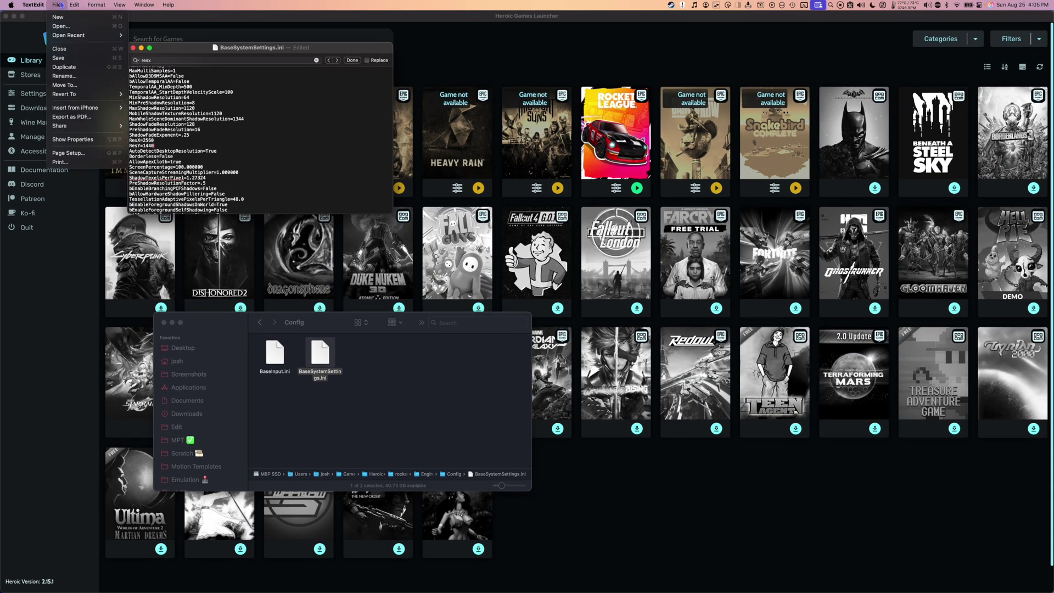
pyautogui.click(91, 59)
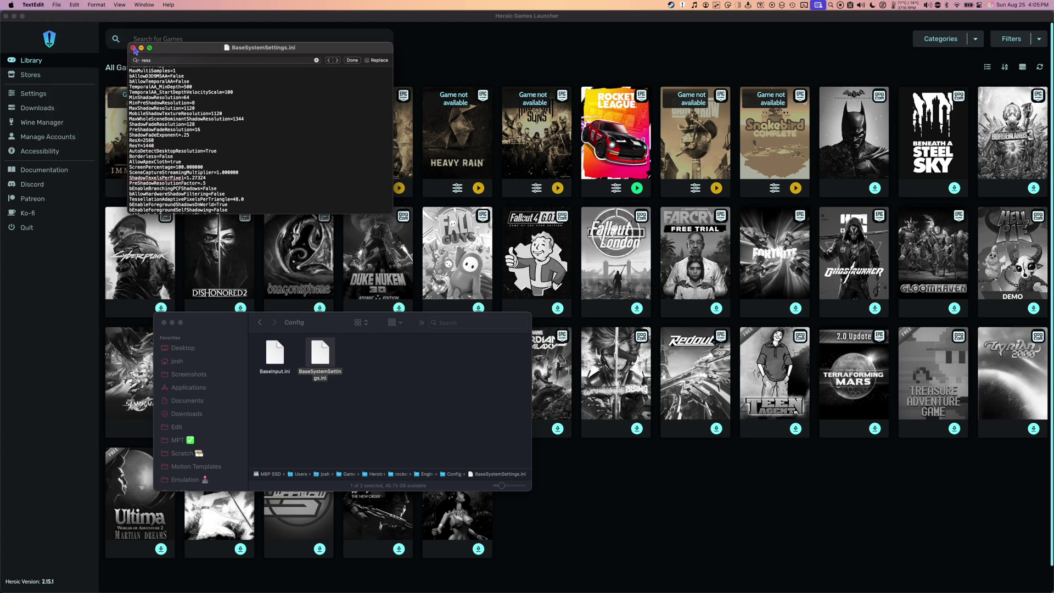